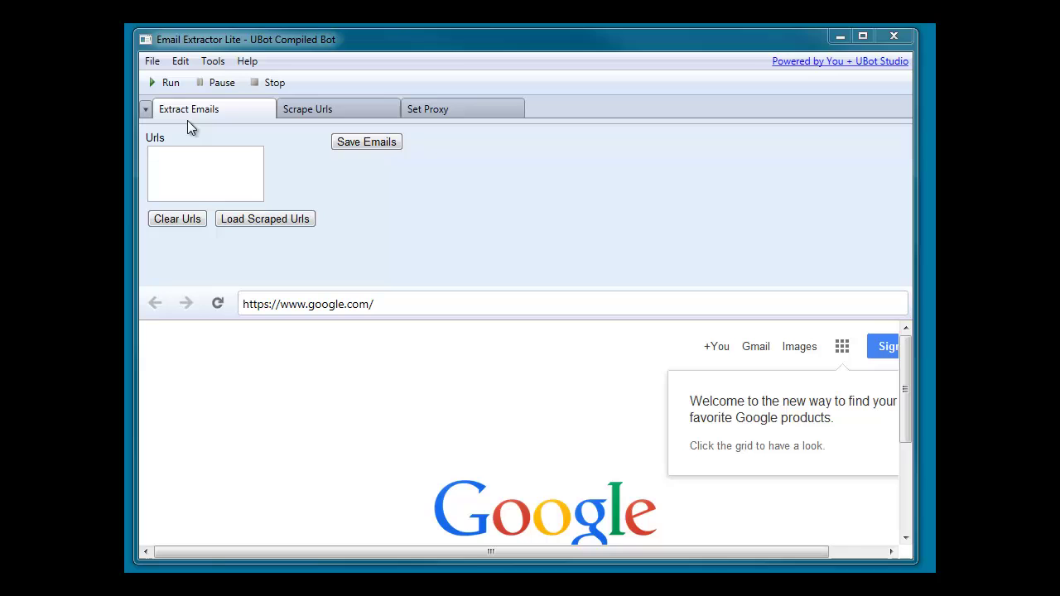
# Glance at the Scrape Urls tab, then switch to the Set Proxy tab
pyautogui.click(341, 109)
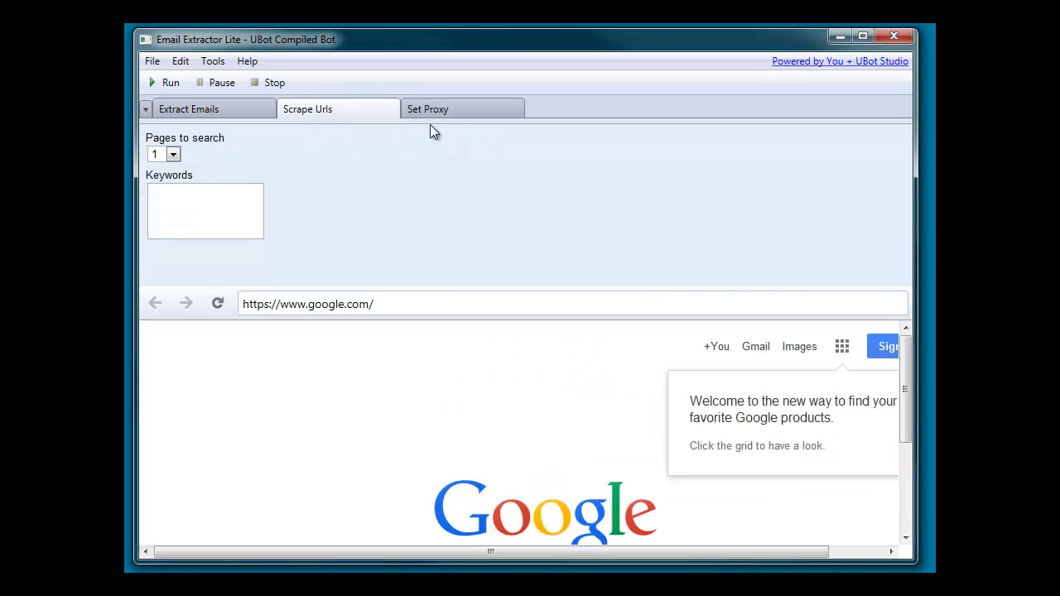
pyautogui.click(454, 106)
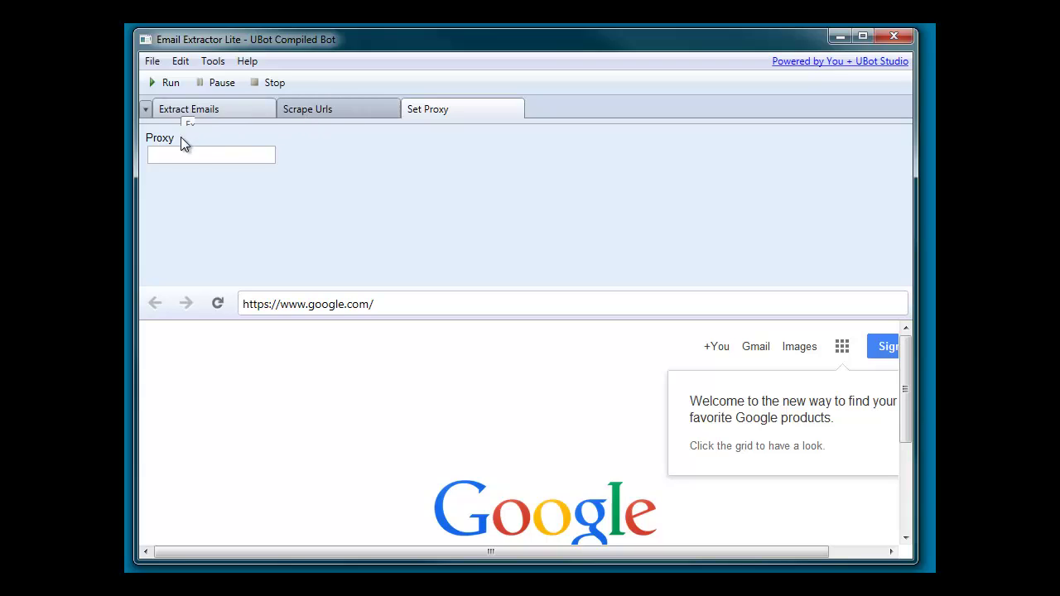
# Leave the Proxy field empty and return to the Scrape Urls tab
pyautogui.click(204, 156)
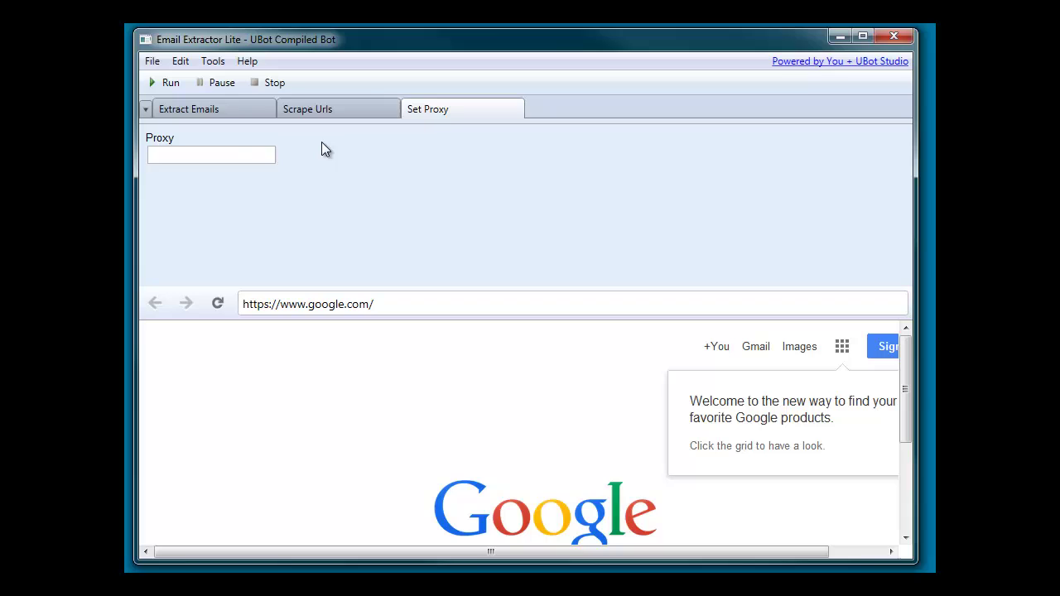
pyautogui.click(253, 156)
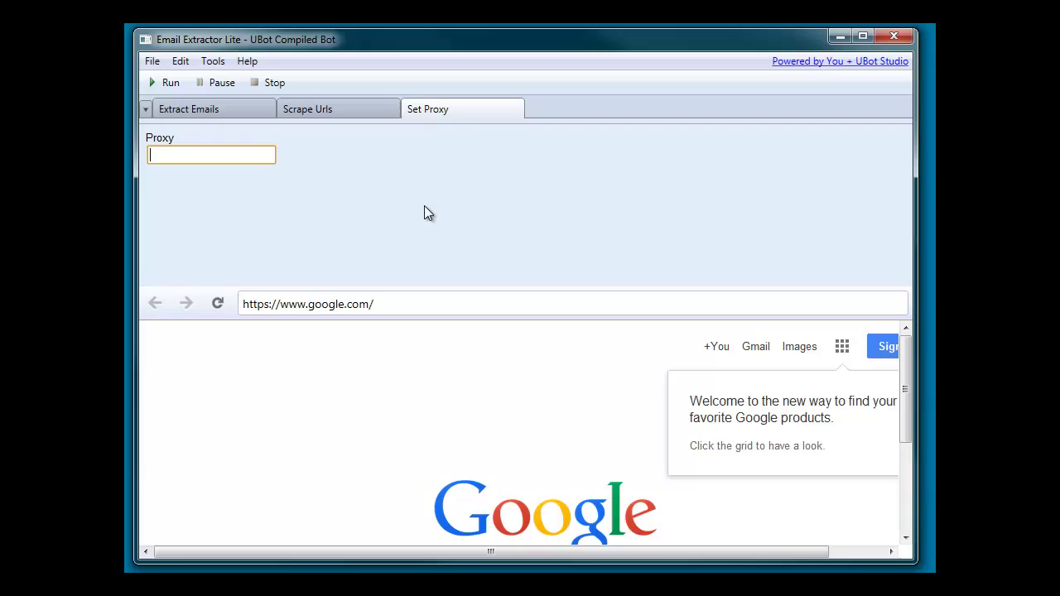
pyautogui.click(424, 214)
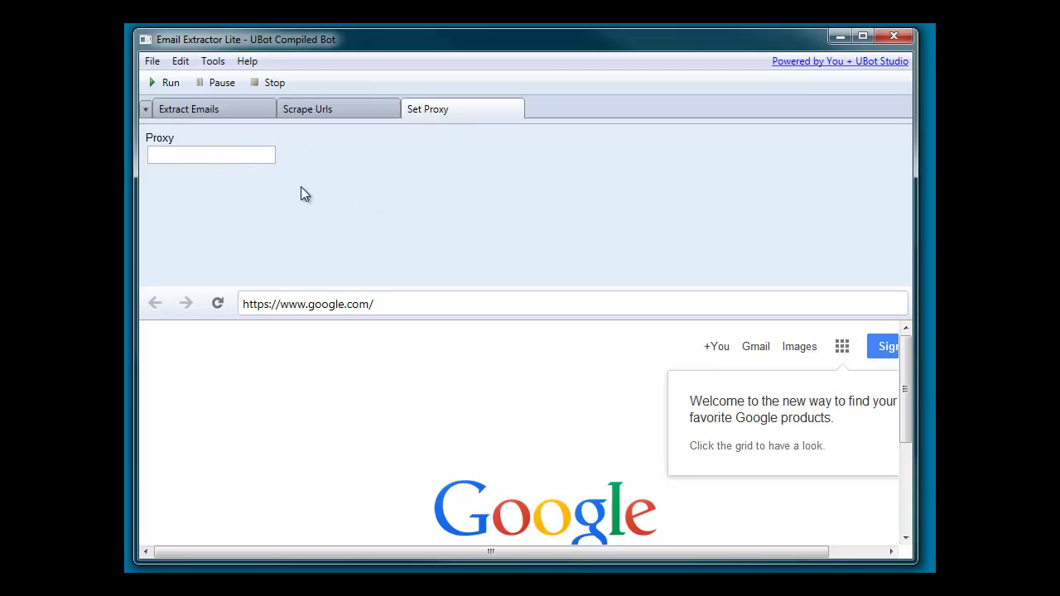
pyautogui.click(362, 108)
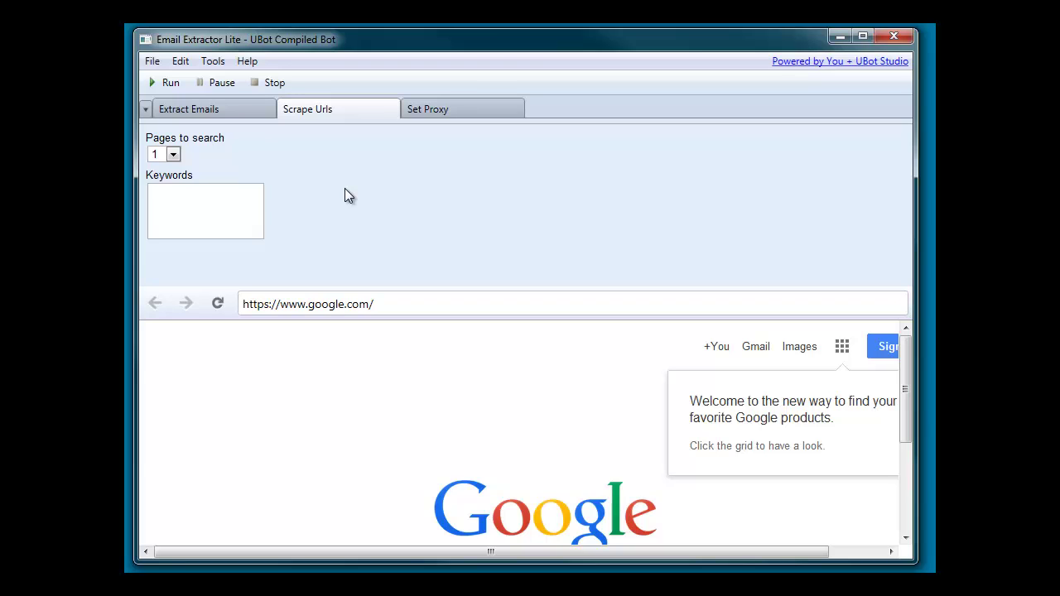
pyautogui.click(222, 196)
pyautogui.write('site:')
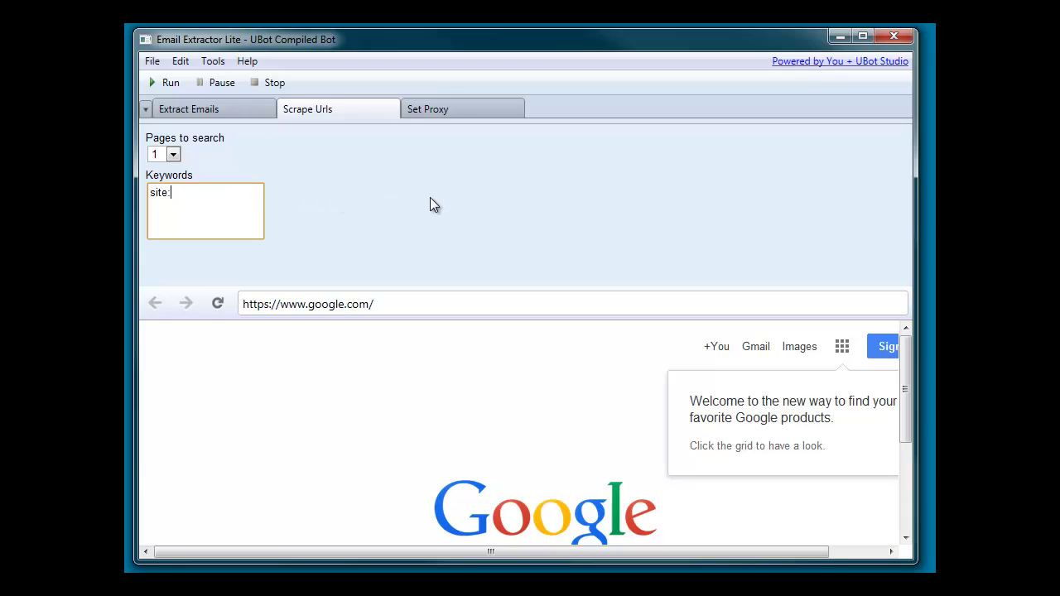
pyautogui.hotkey('ctrl', 'a')
pyautogui.press('BackSpace')
pyautogui.write('@gmail ')
pyautogui.write('@hotmail')
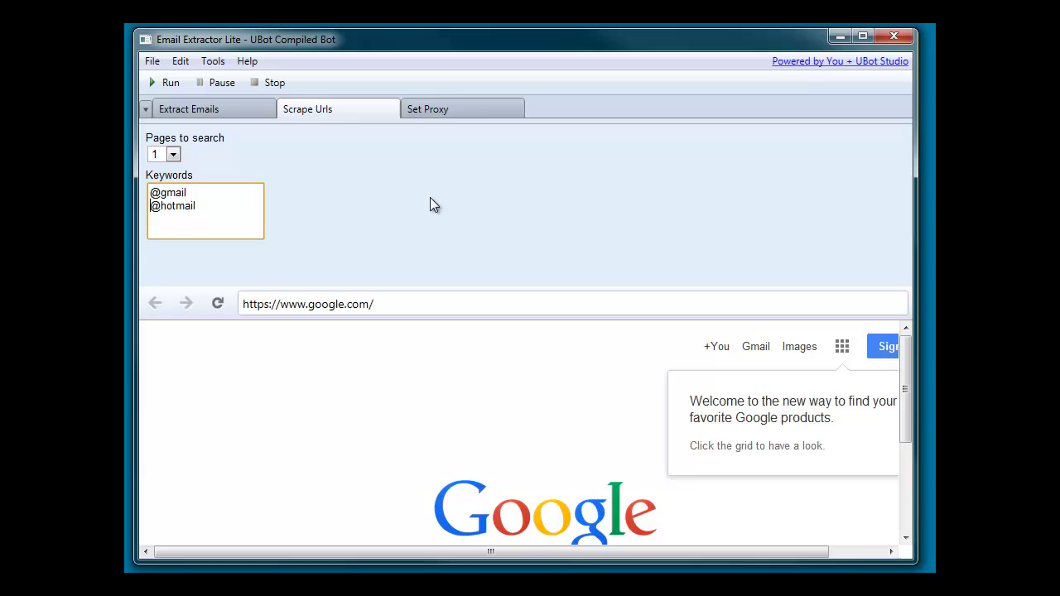
pyautogui.hotkey('ctrl', 'a')
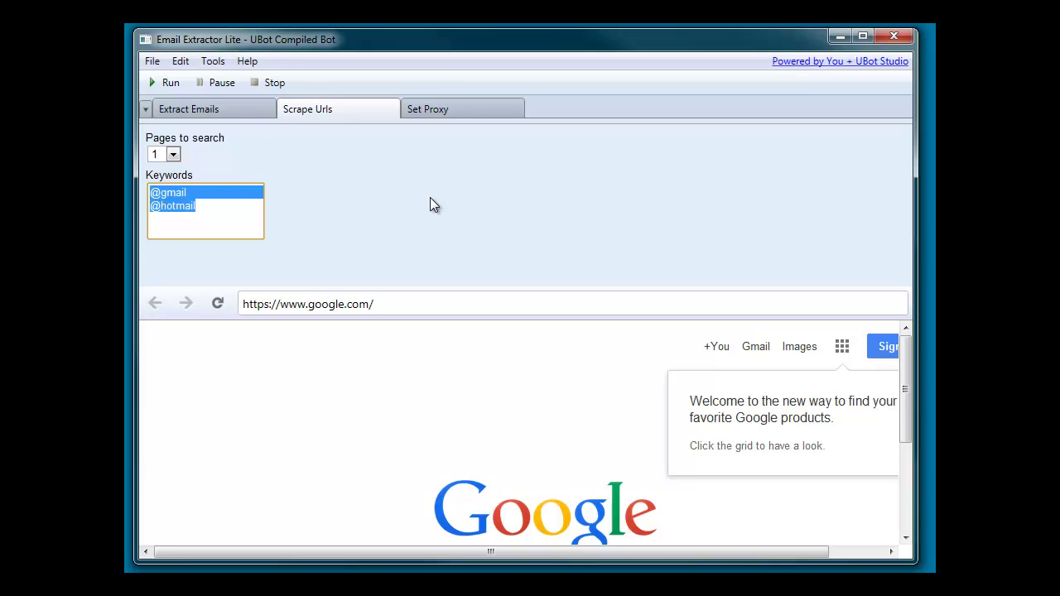
pyautogui.press('BackSpace')
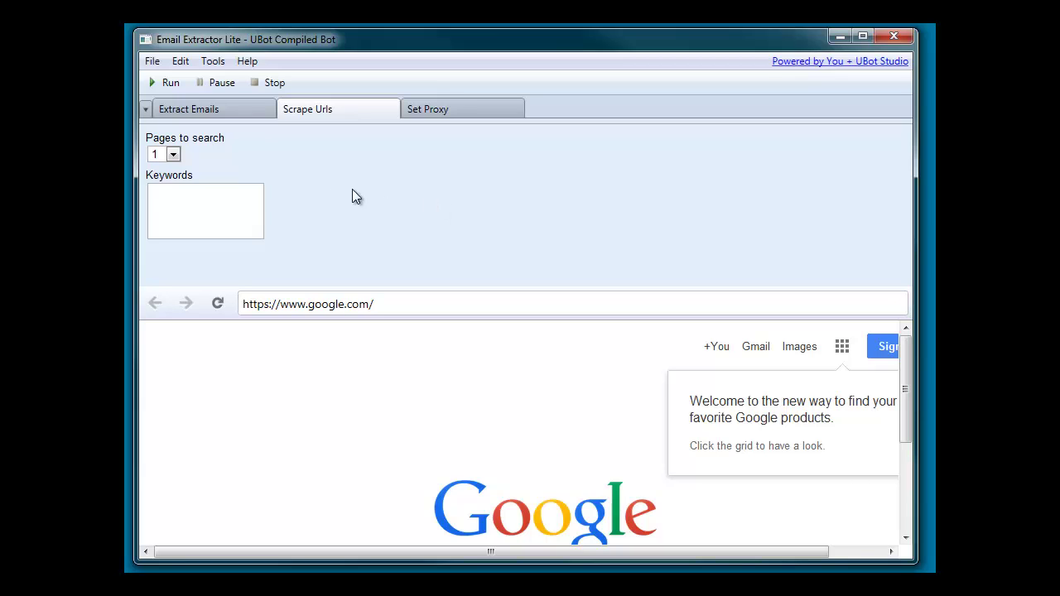
# Type the keyword instreamset:url:, clear it again, and set Pages to search to 10
pyautogui.click(256, 197)
pyautogui.write('instrea')
pyautogui.press('BackSpace')
pyautogui.write('ream')
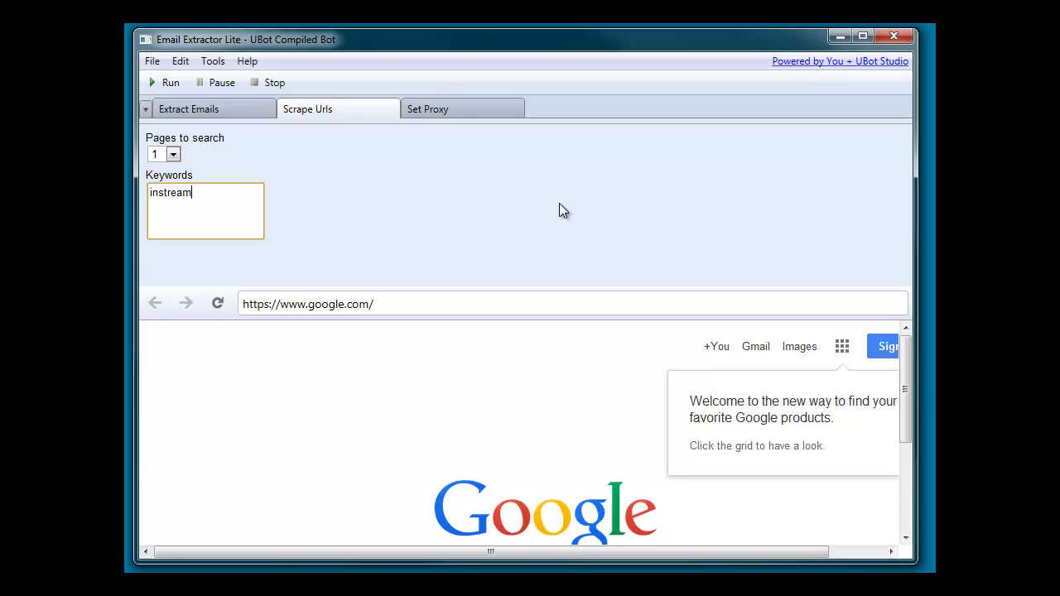
pyautogui.write('set')
pyautogui.write('url:')
pyautogui.hotkey('ctrl', 'a')
pyautogui.press('BackSpace')
pyautogui.click(562, 205)
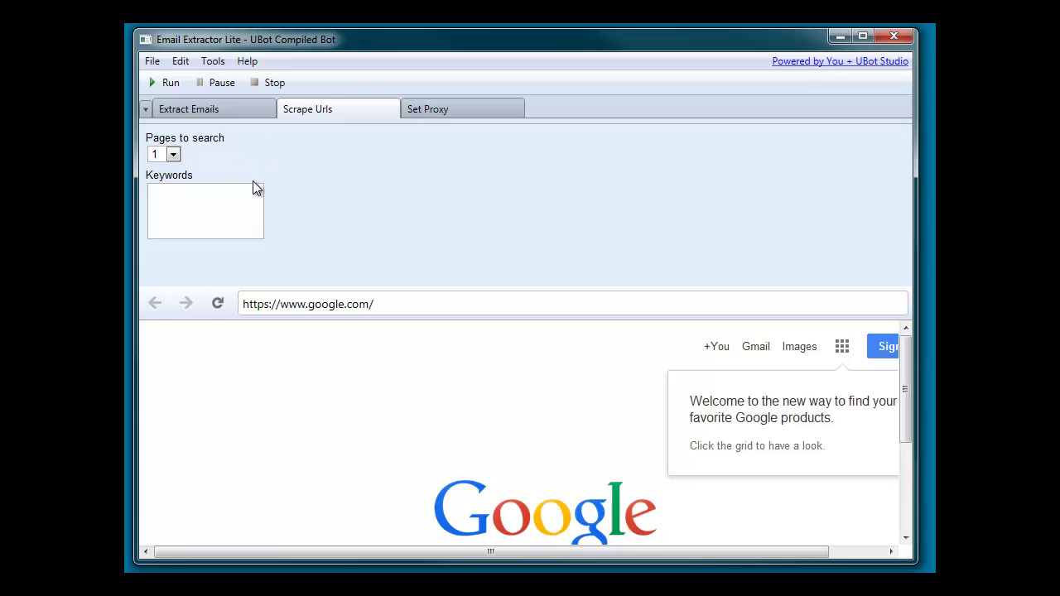
pyautogui.click(174, 155)
pyautogui.click(170, 292)
pyautogui.click(173, 157)
pyautogui.click(194, 205)
pyautogui.write('yoga @gmail ')
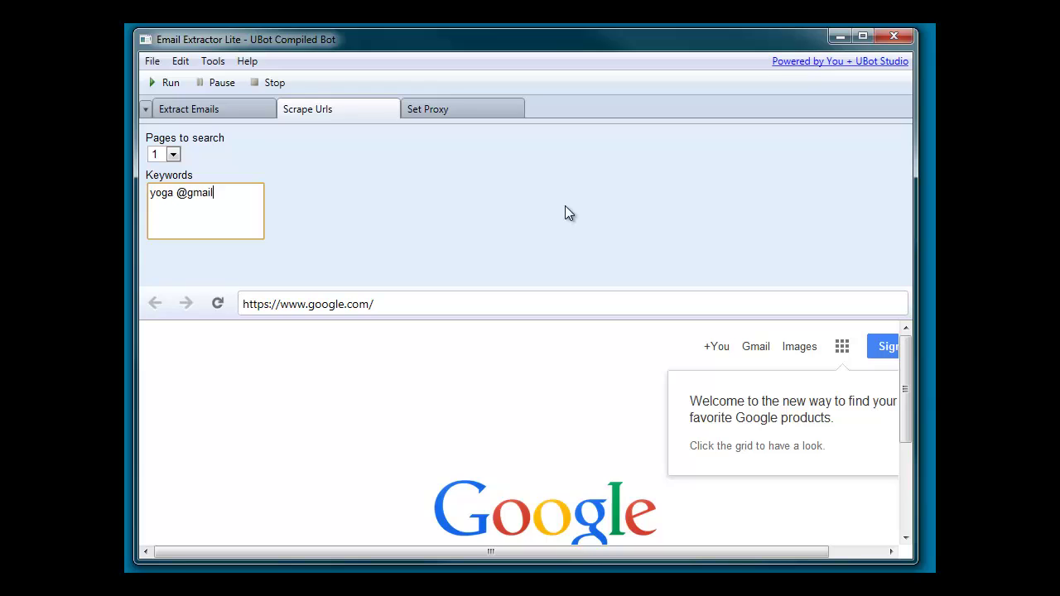
pyautogui.write('yoga ')
pyautogui.write('@hotmail')
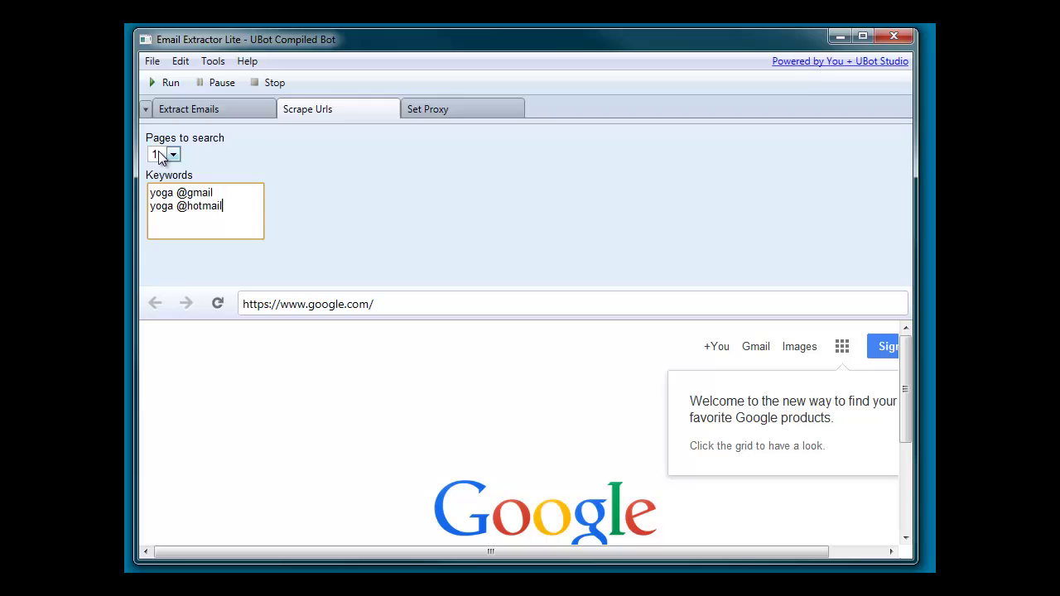
pyautogui.click(162, 158)
pyautogui.click(170, 196)
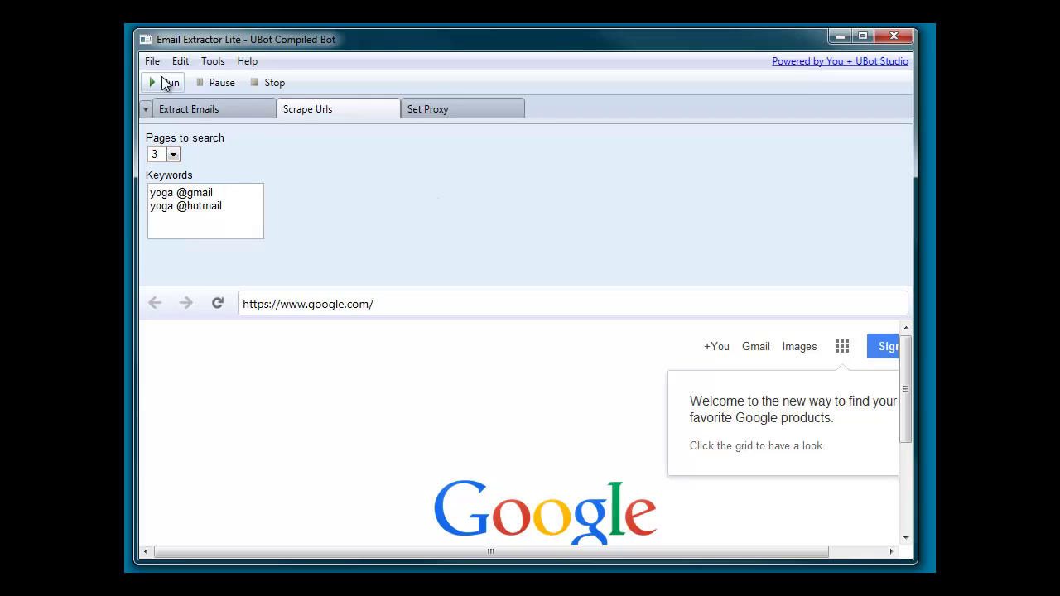
# Run the Bing URL scrape and drag the 'Scraped compleated' message toward the centre
pyautogui.click(165, 84)
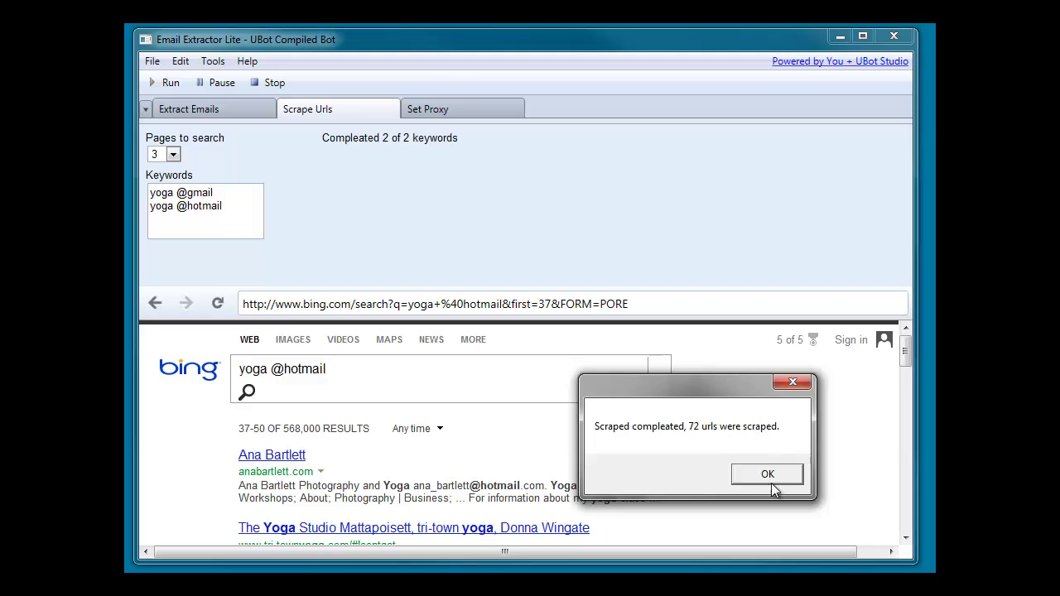
pyautogui.moveTo(709, 404); pyautogui.dragTo(470, 256)
# Dismiss the scrape report and load the 72 scraped URLs into Extract Emails
pyautogui.click(525, 325)
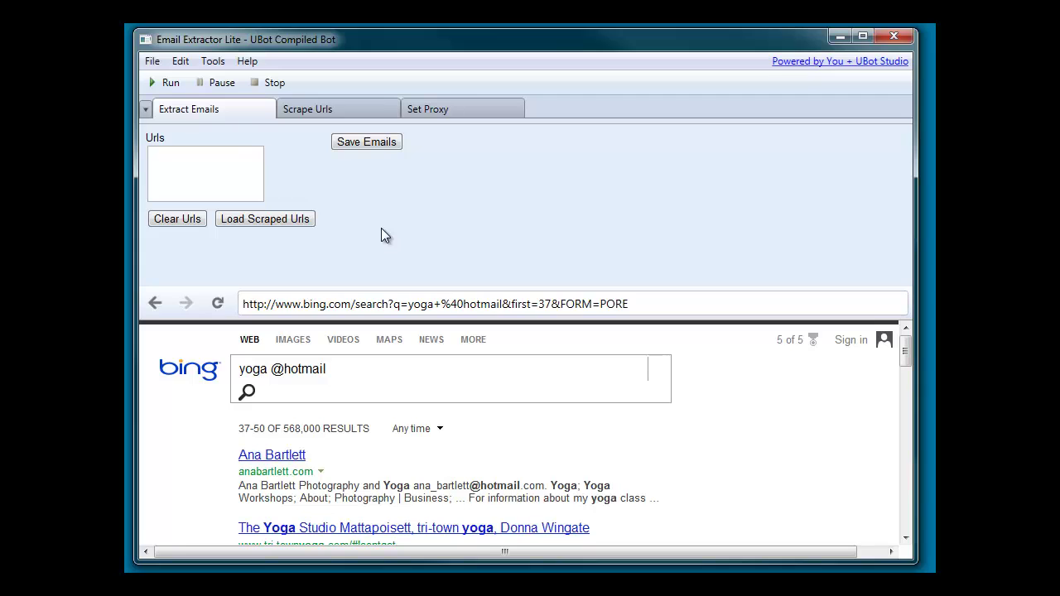
pyautogui.click(256, 221)
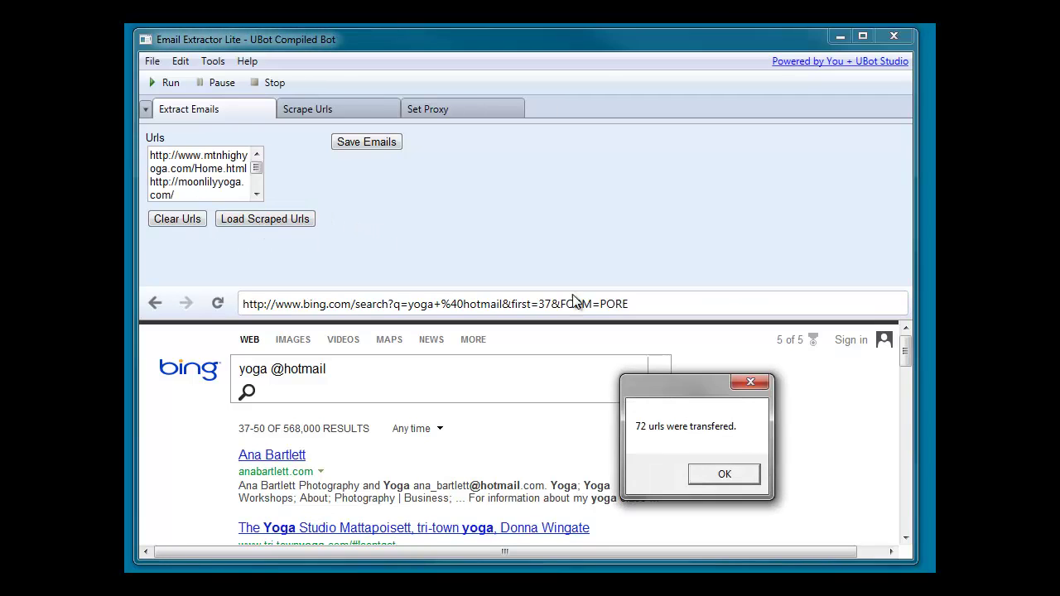
pyautogui.moveTo(688, 380); pyautogui.dragTo(393, 199)
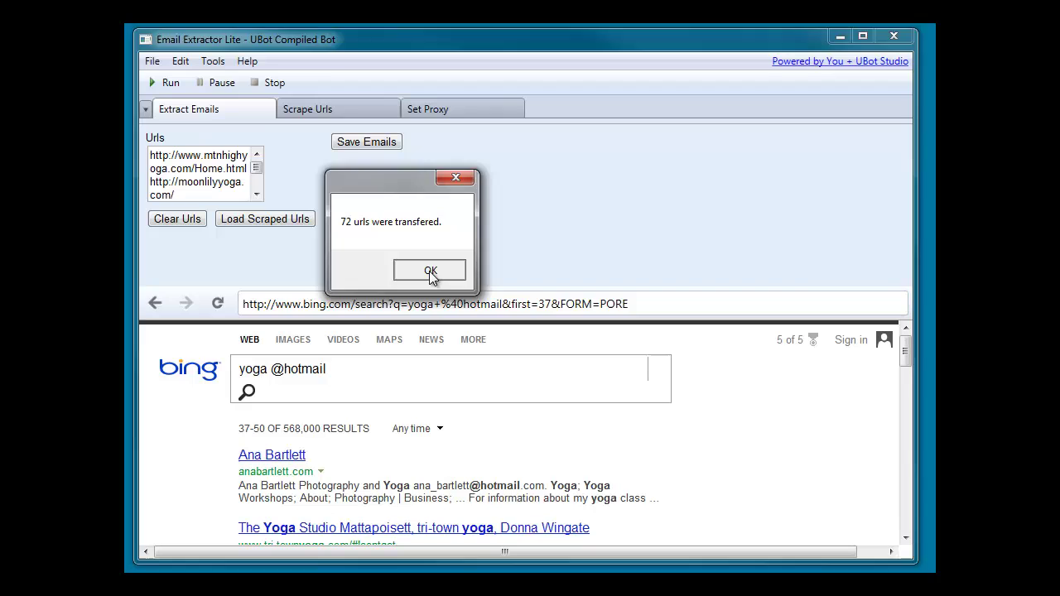
pyautogui.click(429, 270)
# Run email extraction, then stop it at 44 emails from 18 of 72 URLs
pyautogui.click(158, 84)
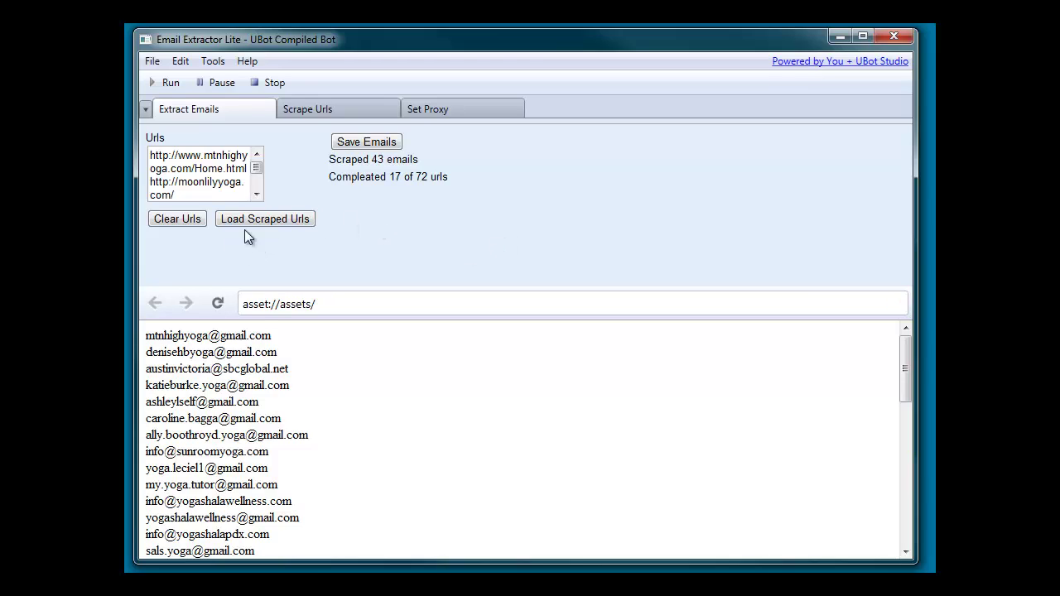
pyautogui.click(273, 83)
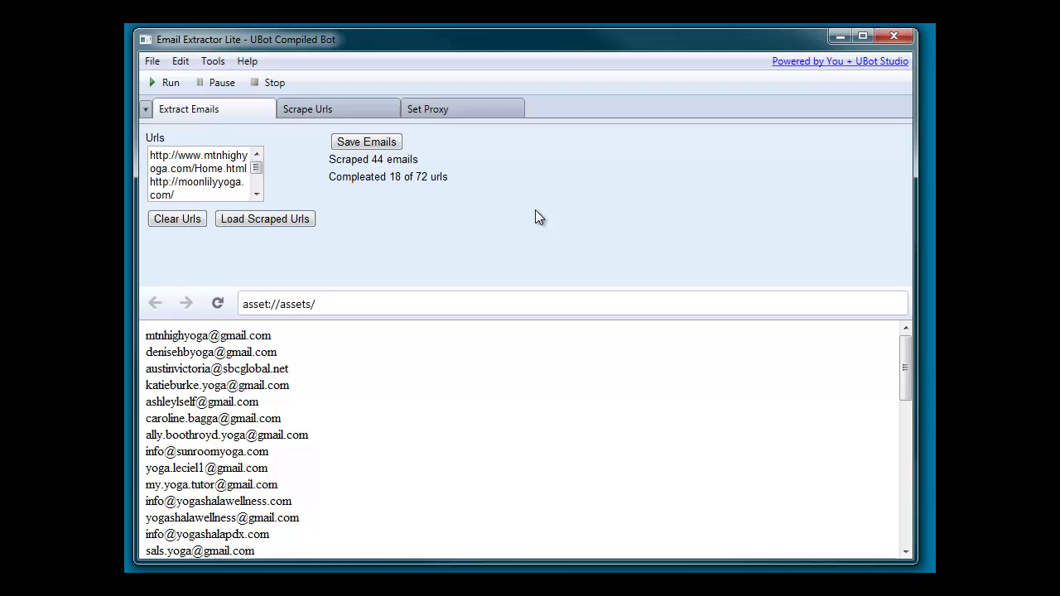
# Empty the URL list and enter the dummy proxy dfs:dsf:ds:ds:ds:ds
pyautogui.click(164, 220)
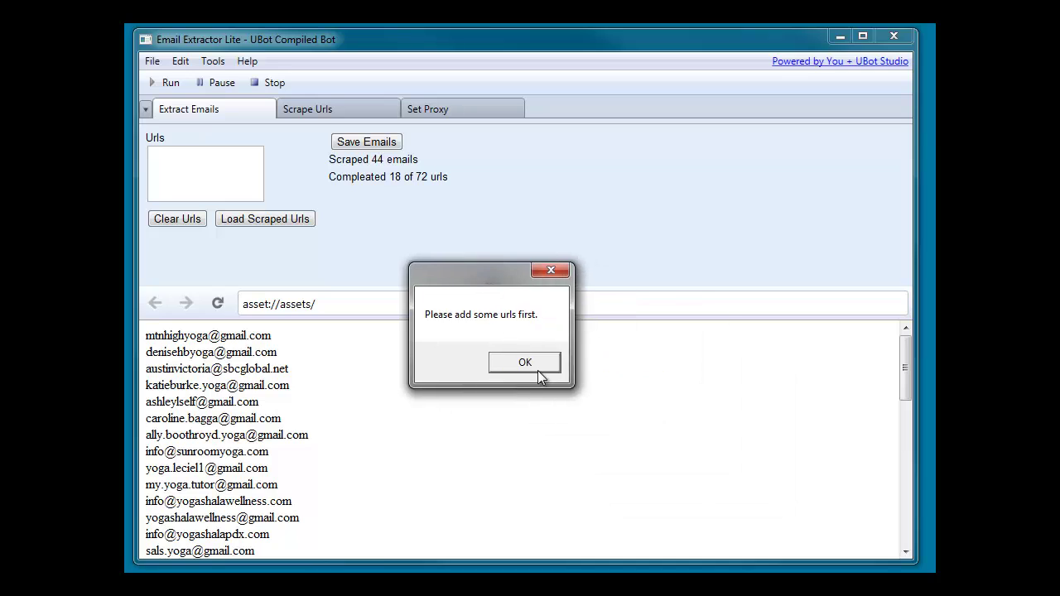
pyautogui.click(452, 115)
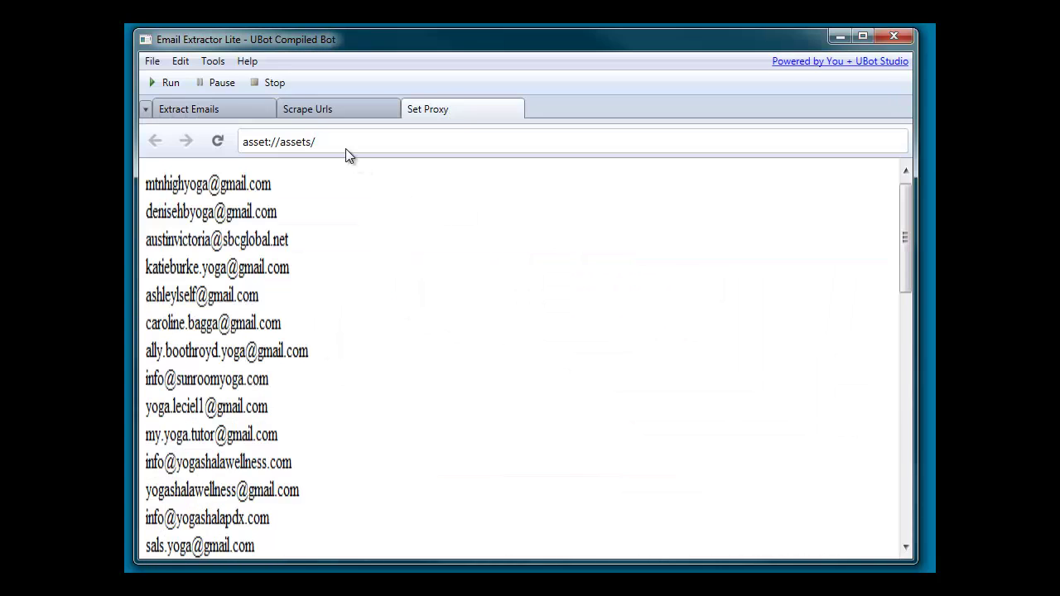
pyautogui.click(236, 155)
pyautogui.write('dfs')
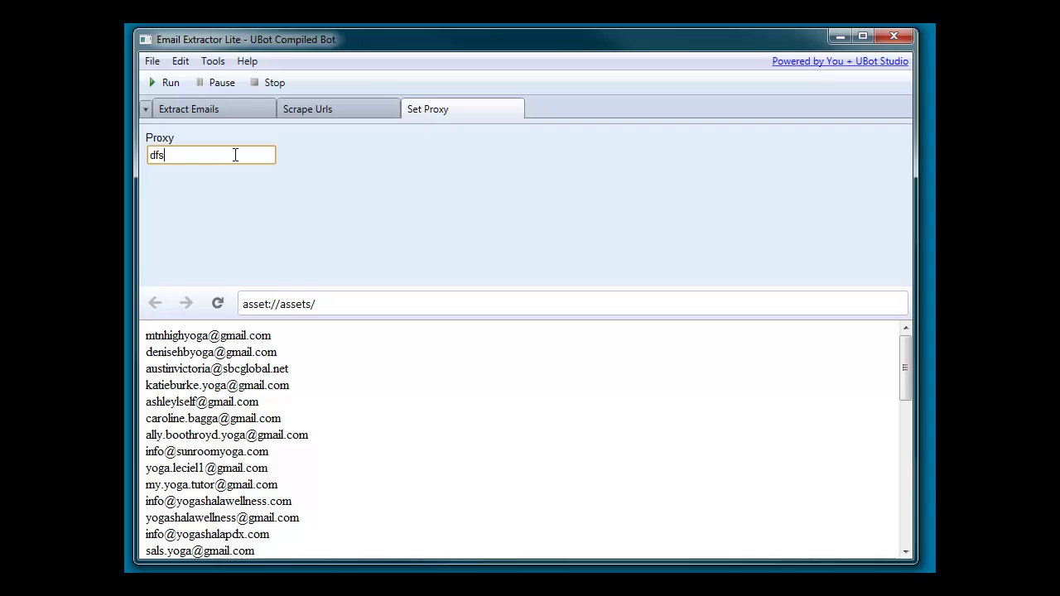
pyautogui.write(':dsf:ds:d')
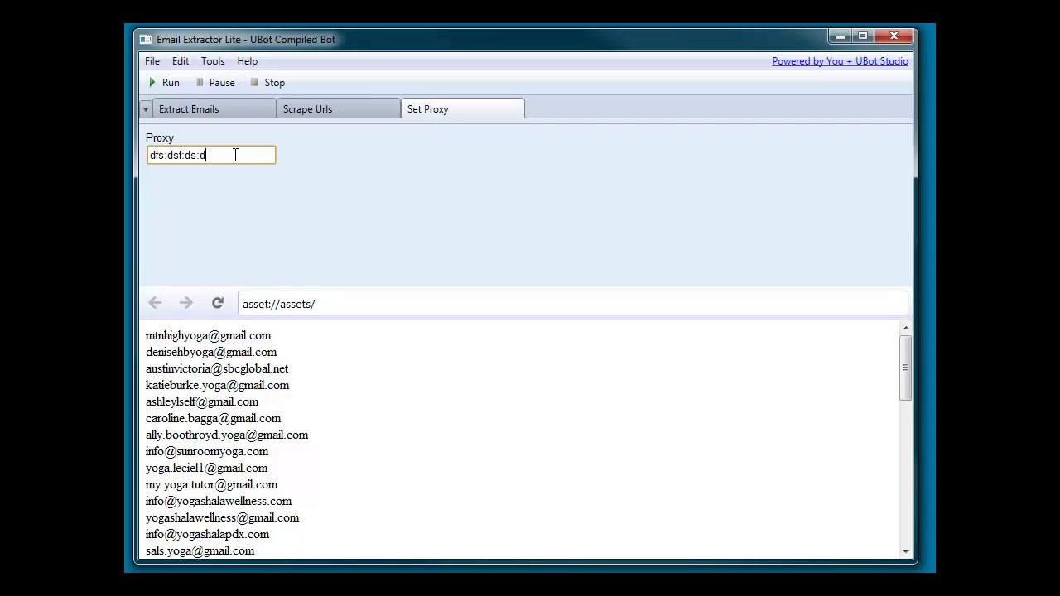
pyautogui.write('s:')
pyautogui.write('ds:ds:')
pyautogui.click(207, 108)
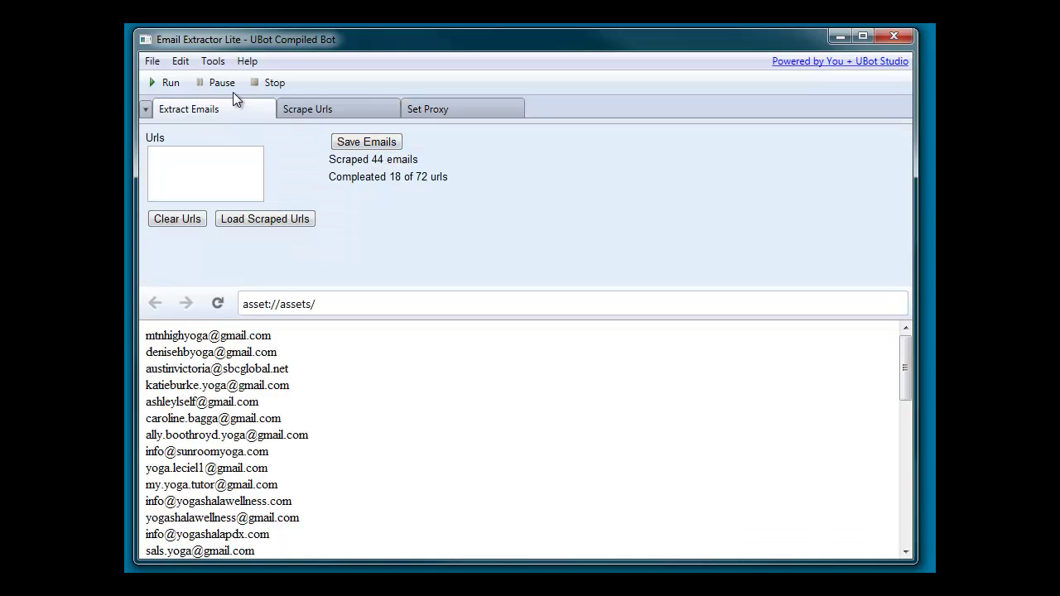
pyautogui.click(169, 85)
pyautogui.click(729, 473)
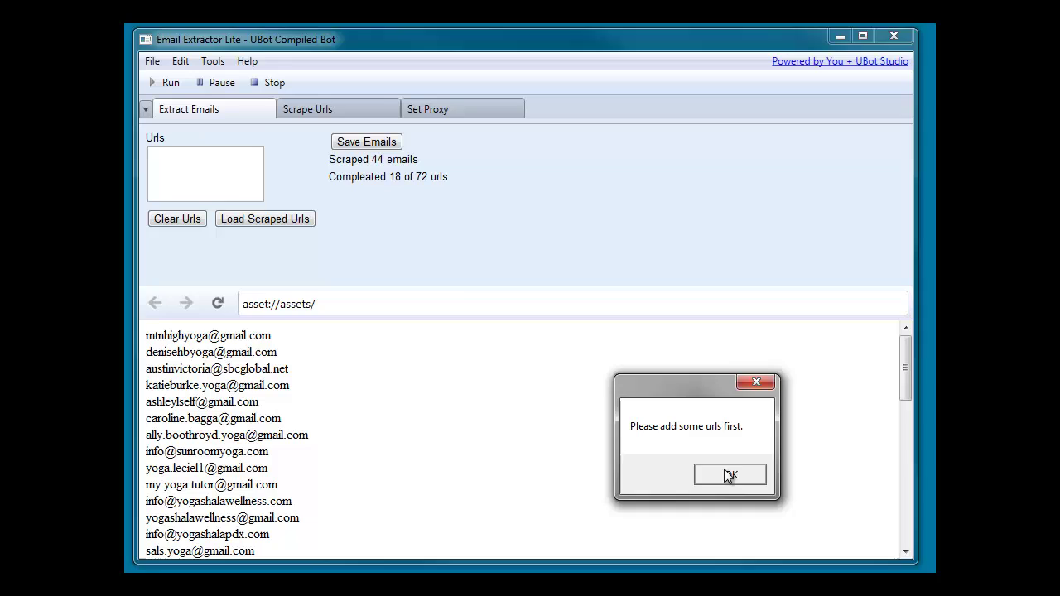
pyautogui.click(218, 171)
pyautogui.write('http:/')
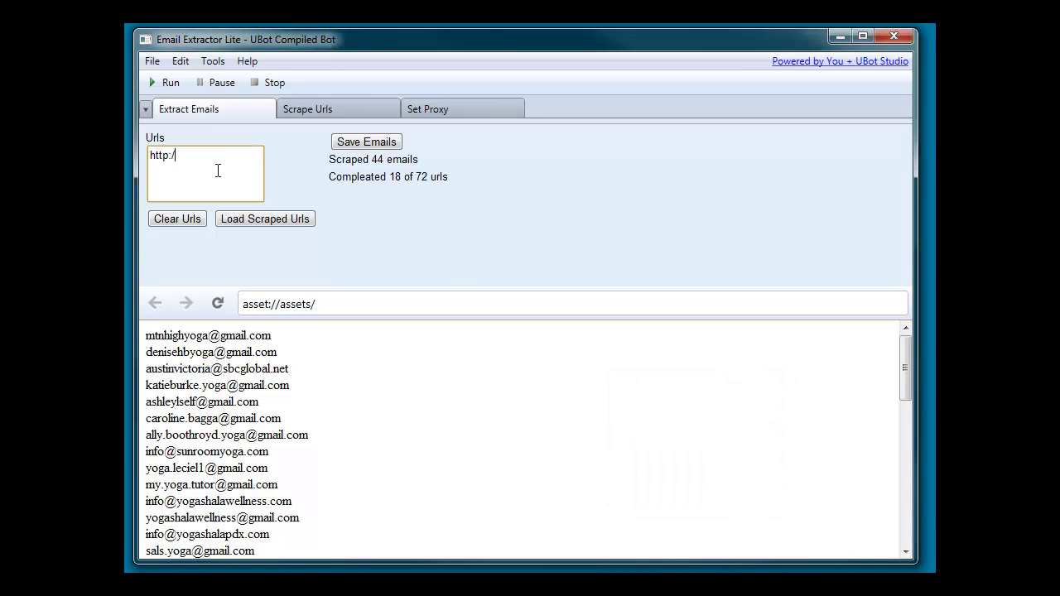
pyautogui.write('/google.com')
pyautogui.click(174, 83)
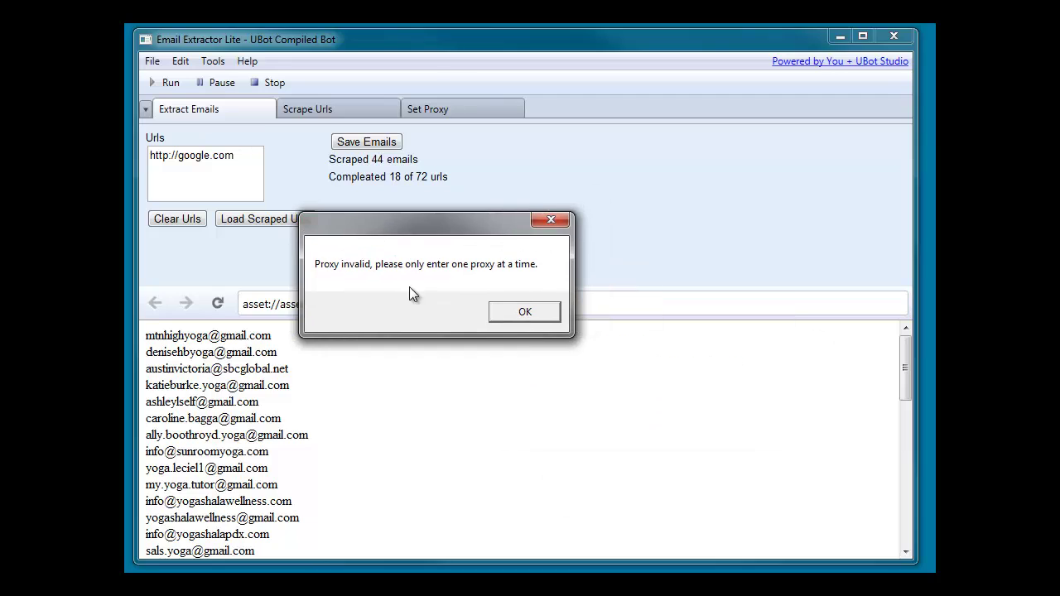
pyautogui.press('Return')
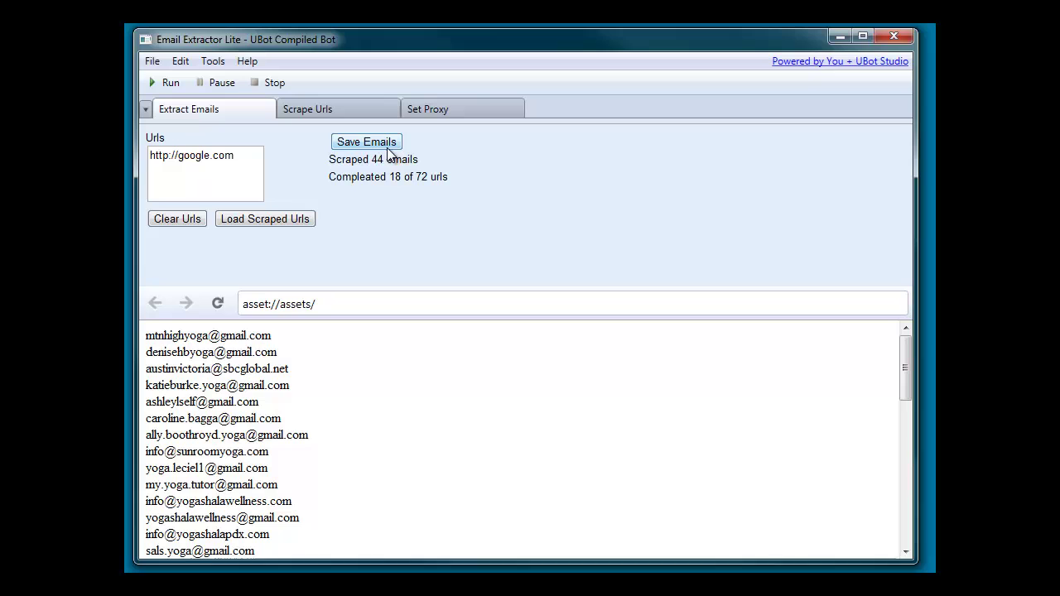
# Save Emails as 'emails', overwrite the existing emails.txt, and dismiss the saved message
pyautogui.click(387, 145)
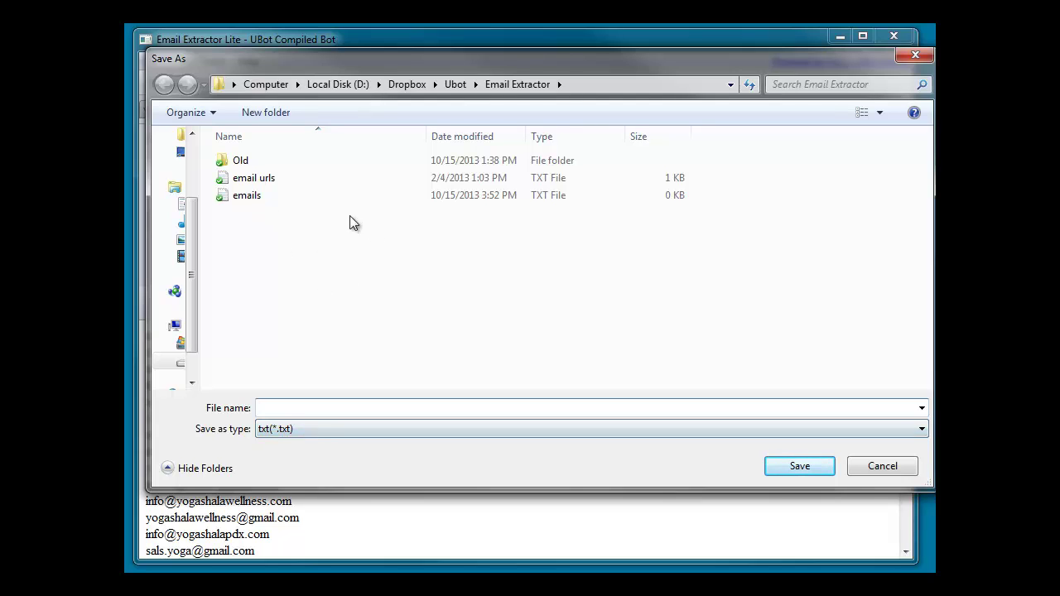
pyautogui.write('emails')
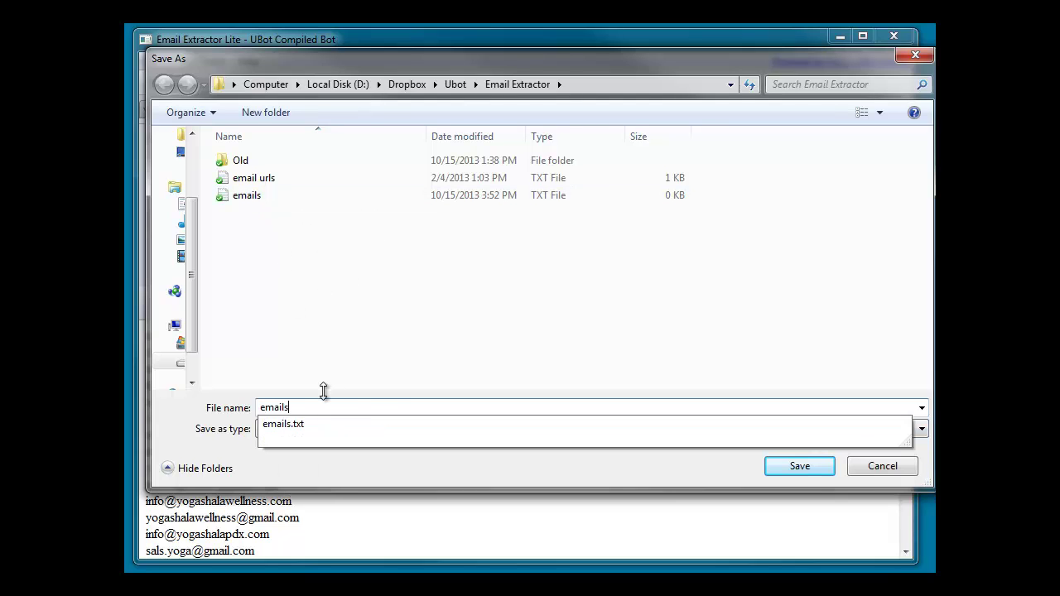
pyautogui.click(259, 196)
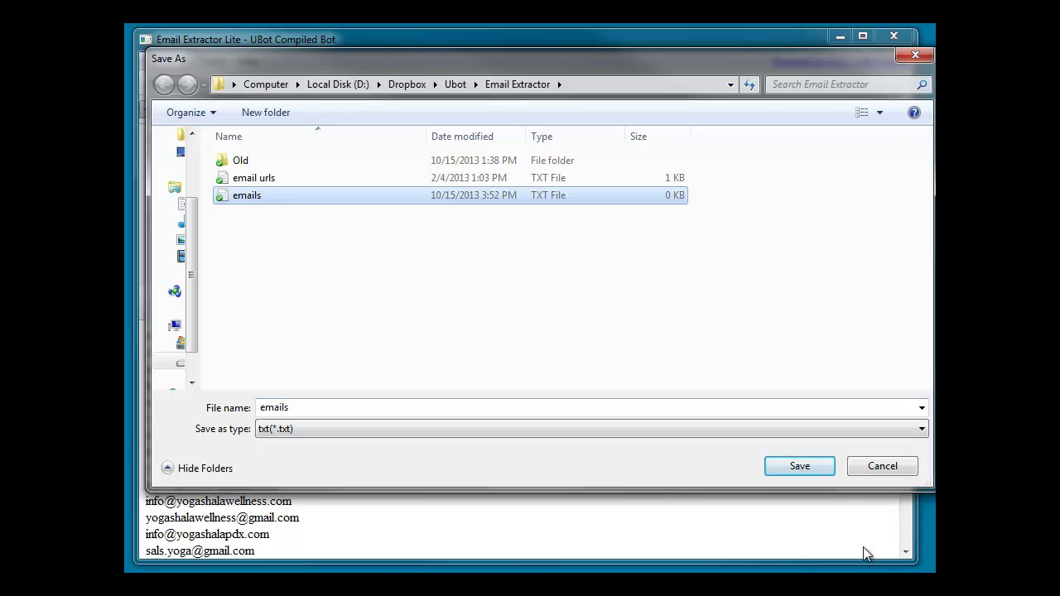
pyautogui.click(787, 468)
pyautogui.click(754, 430)
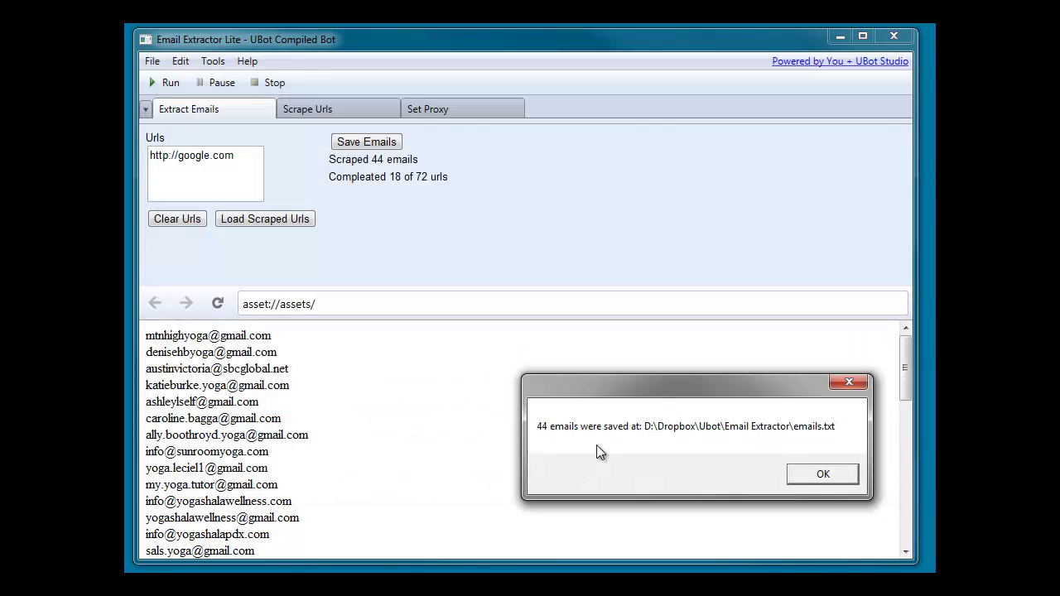
pyautogui.moveTo(736, 397); pyautogui.dragTo(531, 292)
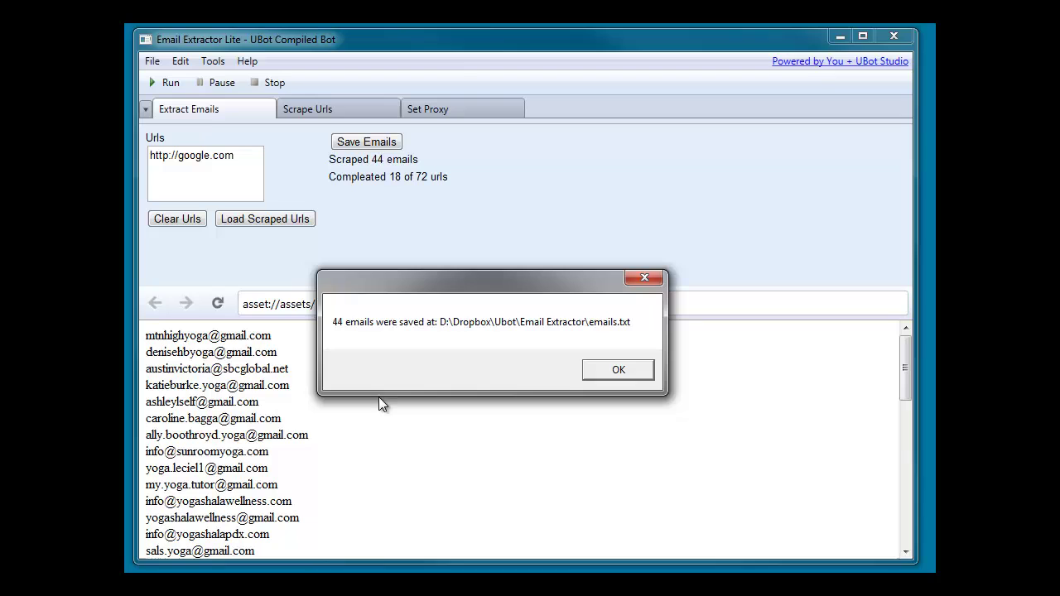
pyautogui.click(619, 370)
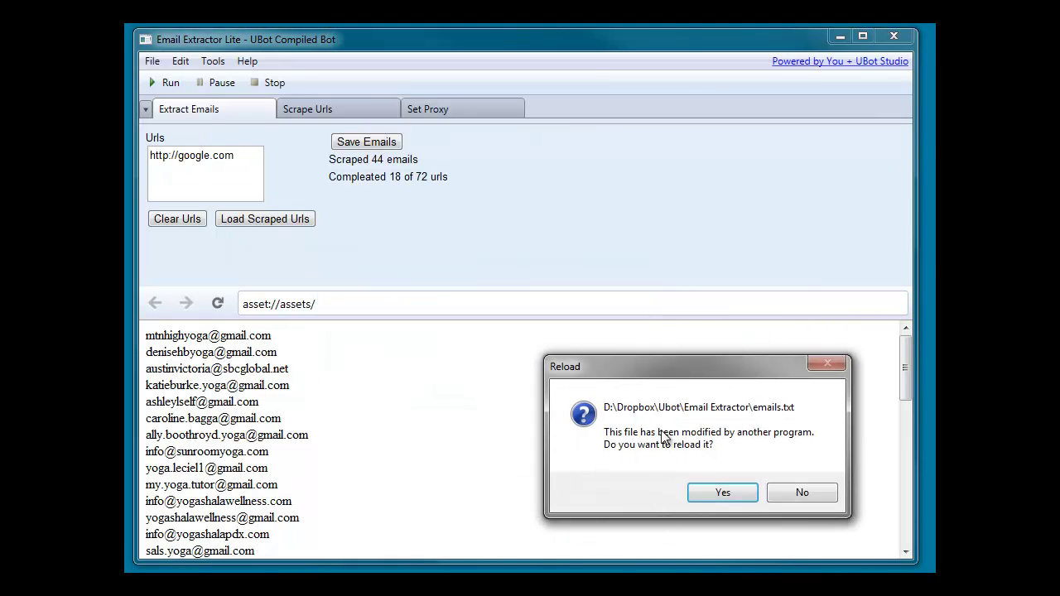
# Accept the reload of emails.txt and scroll through the saved yoga addresses
pyautogui.click(724, 492)
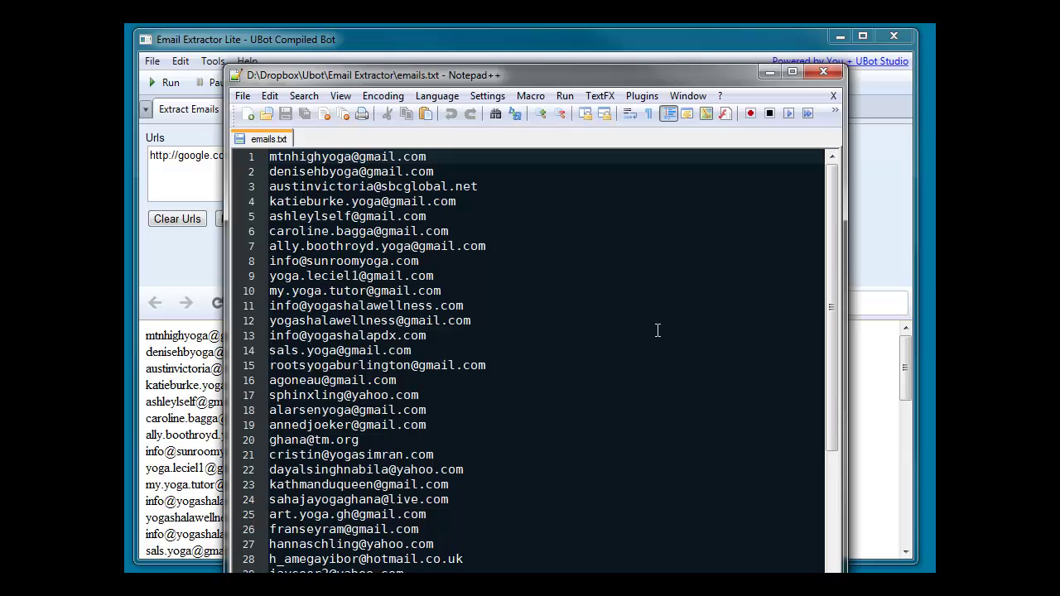
pyautogui.scroll(-5, 650, 291)
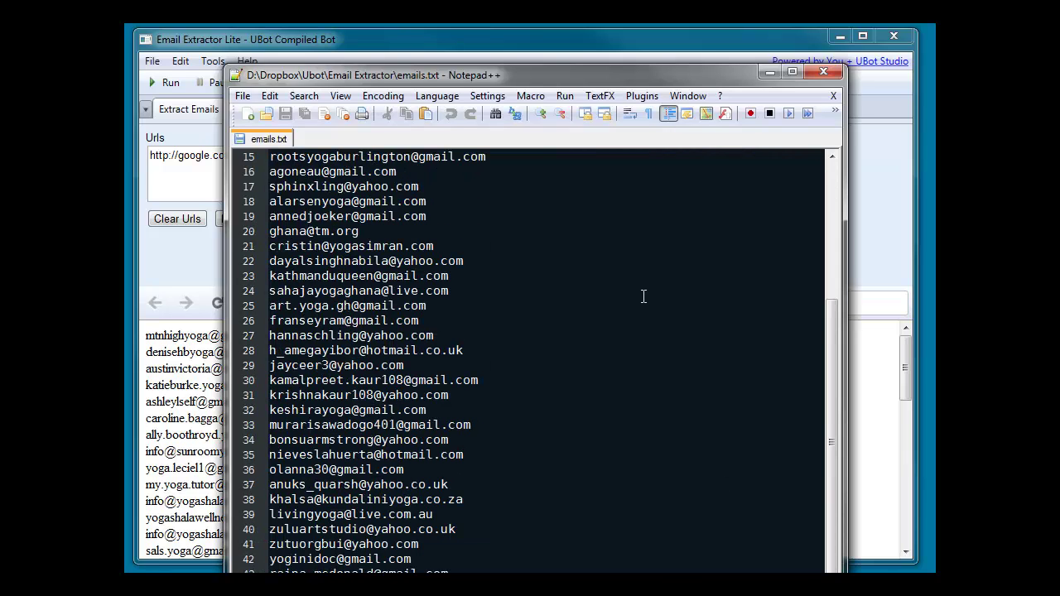
pyautogui.scroll(4, 603, 433)
pyautogui.scroll(1, 554, 495)
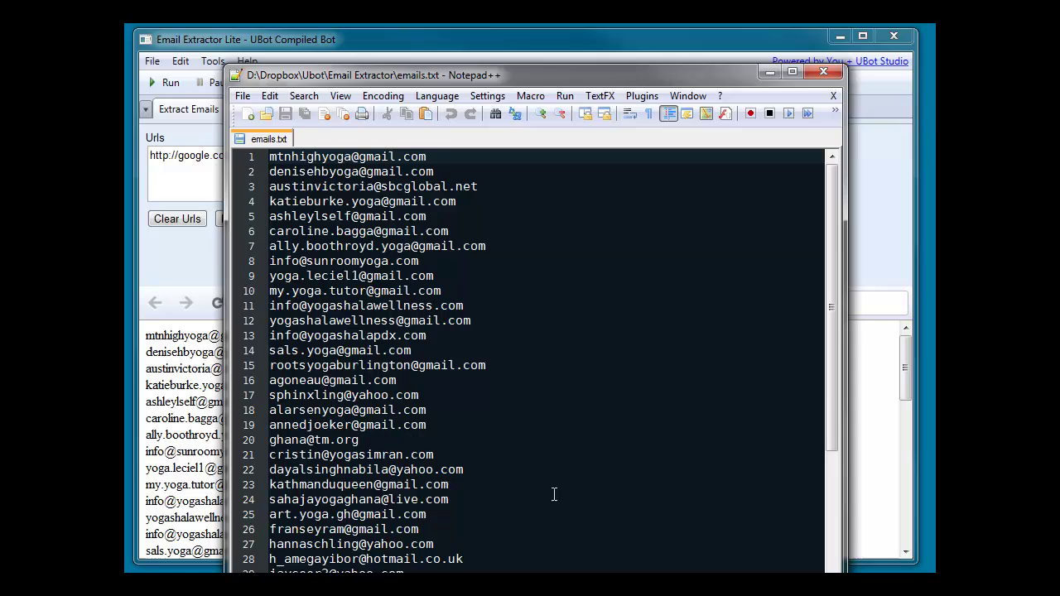
pyautogui.scroll(-3, 555, 495)
pyautogui.scroll(-2, 553, 497)
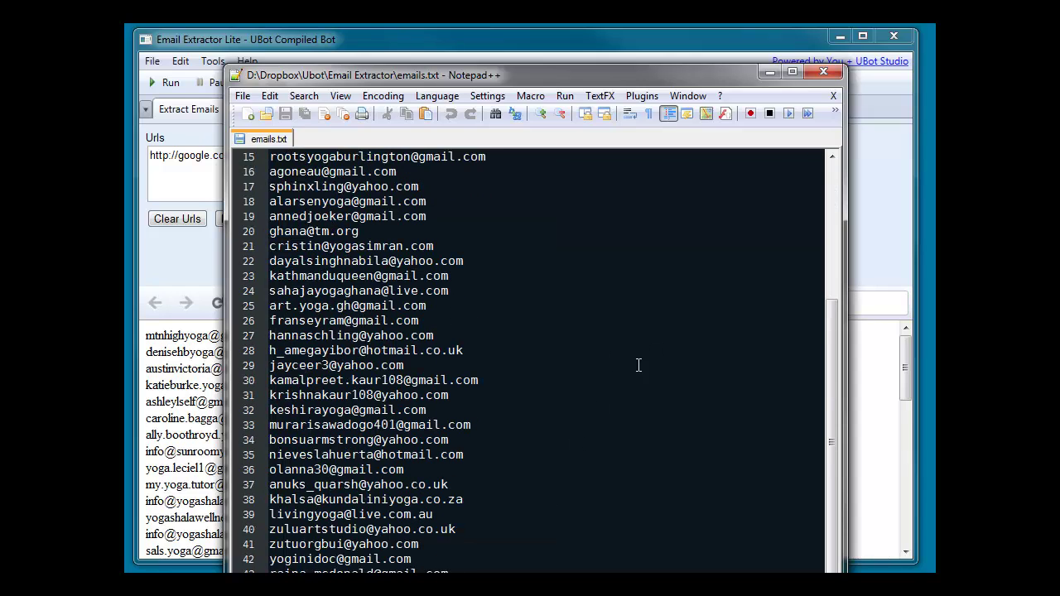
pyautogui.scroll(5, 638, 364)
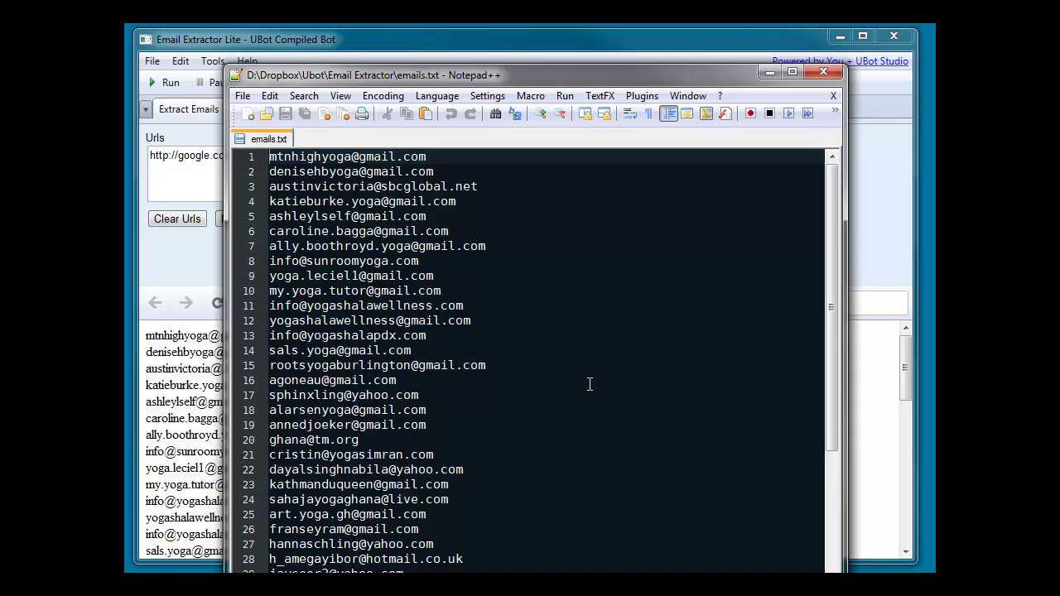
pyautogui.scroll(-5, 546, 483)
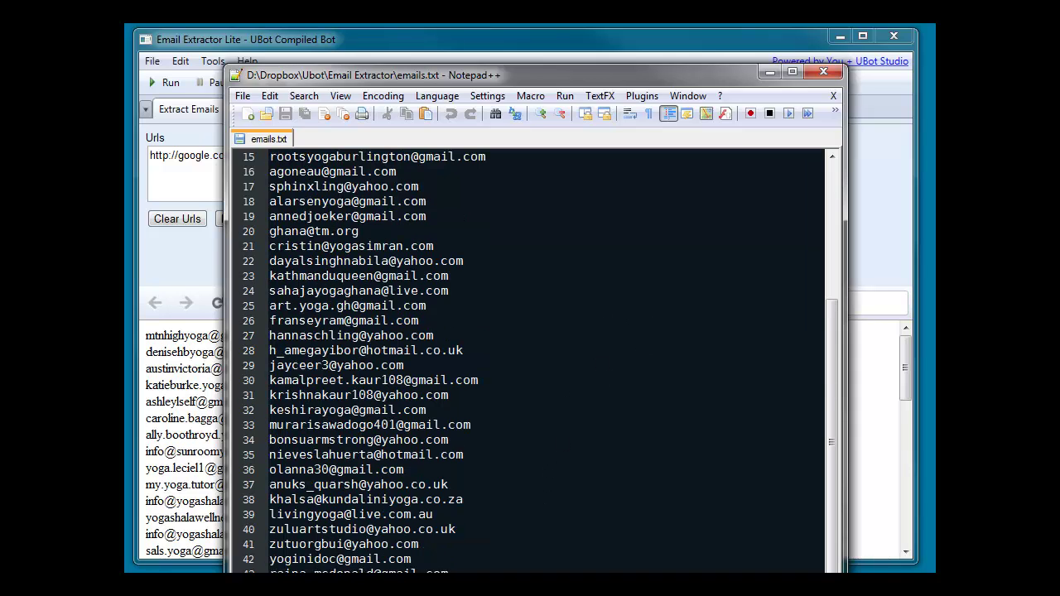
# Minimize Notepad++ to bring Email Extractor Lite, showing 44 scraped emails, back to the front
pyautogui.click(770, 72)
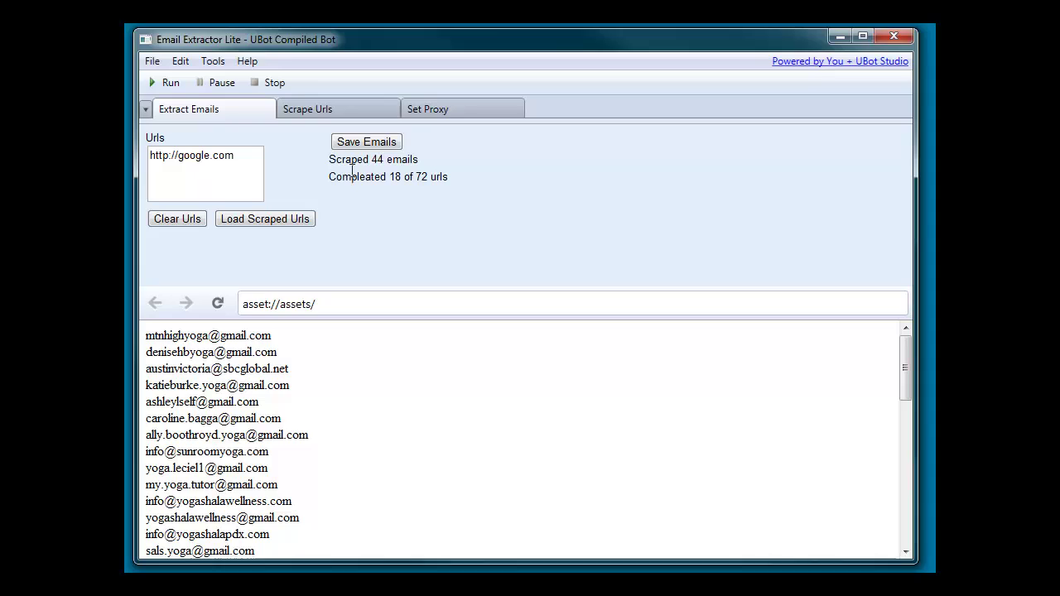